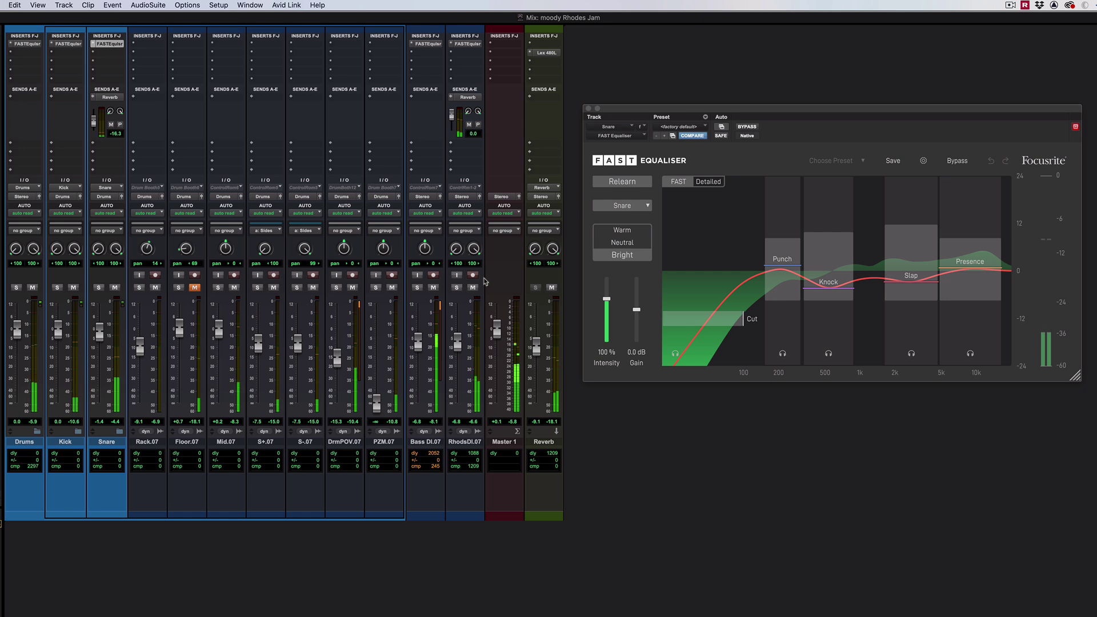
# Solo RhodsDI.07 and reset its FAST Equaliser to <factory default> with the Keys profile
pyautogui.click(457, 288)
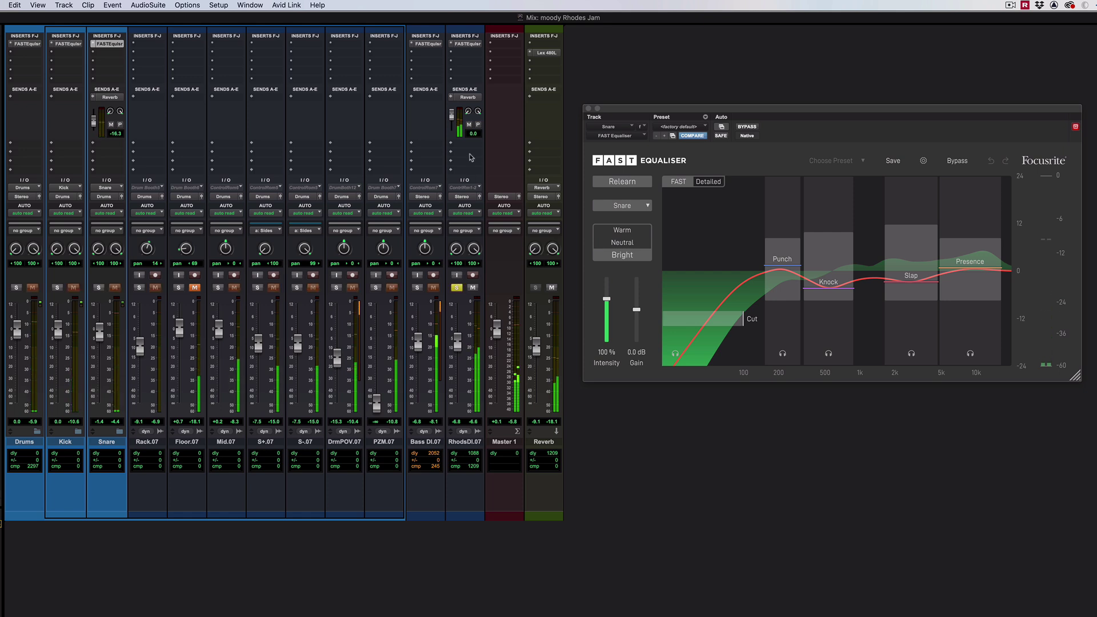
pyautogui.click(465, 44)
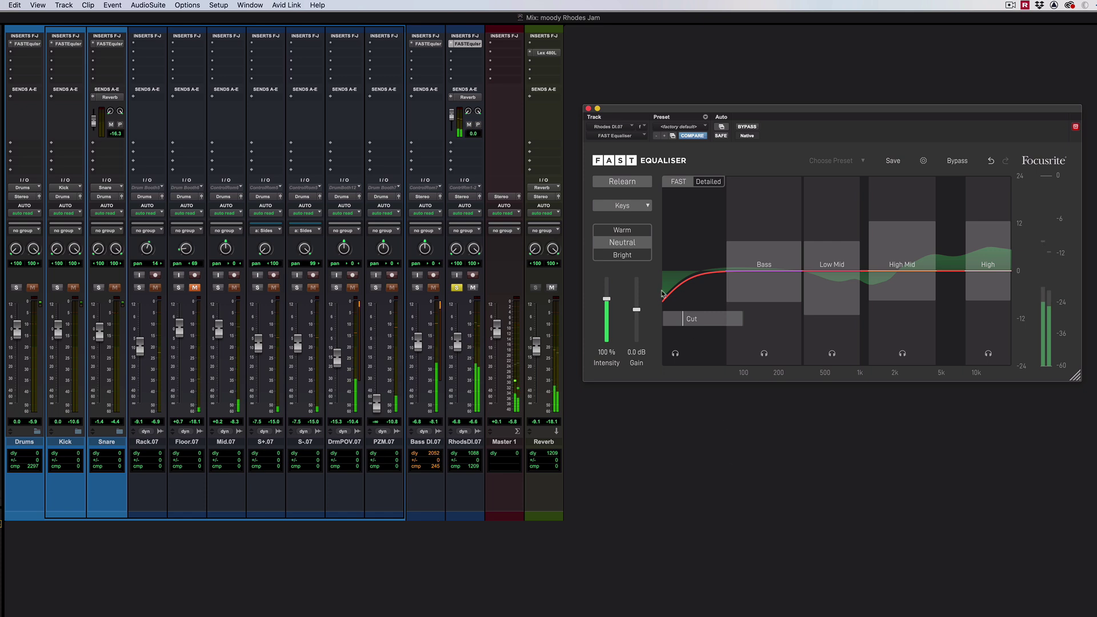
pyautogui.click(628, 206)
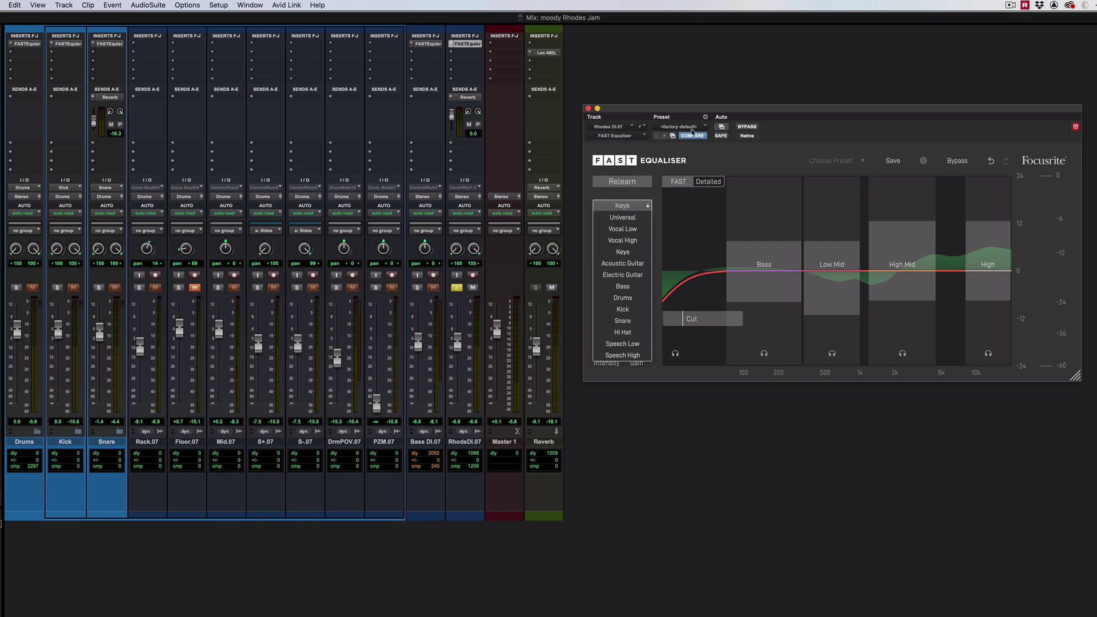
pyautogui.click(678, 128)
pyautogui.click(690, 131)
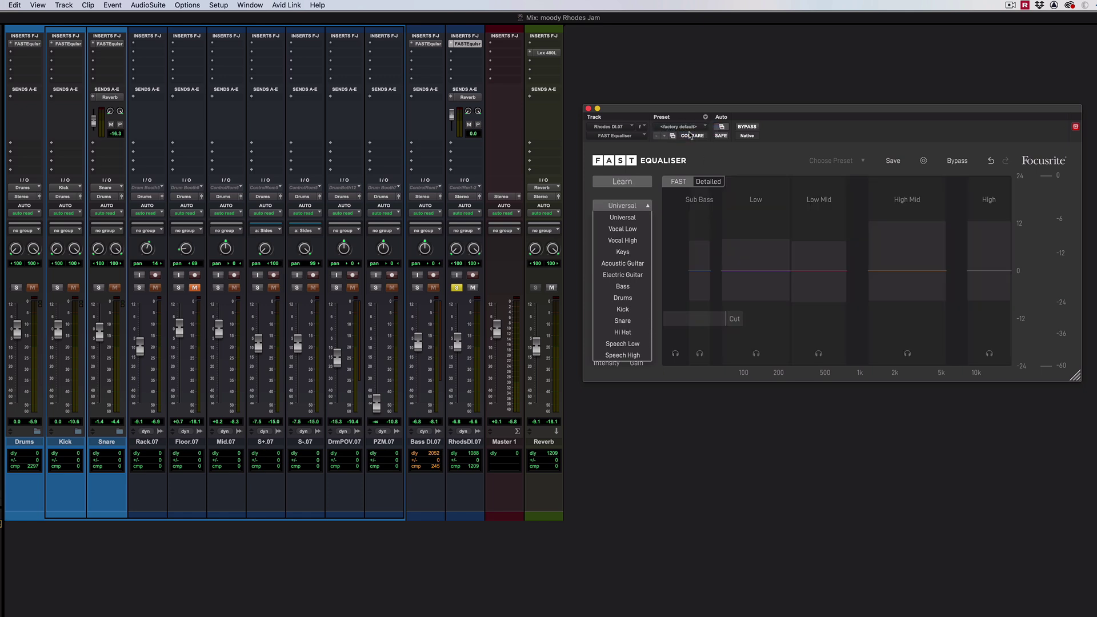
pyautogui.click(625, 252)
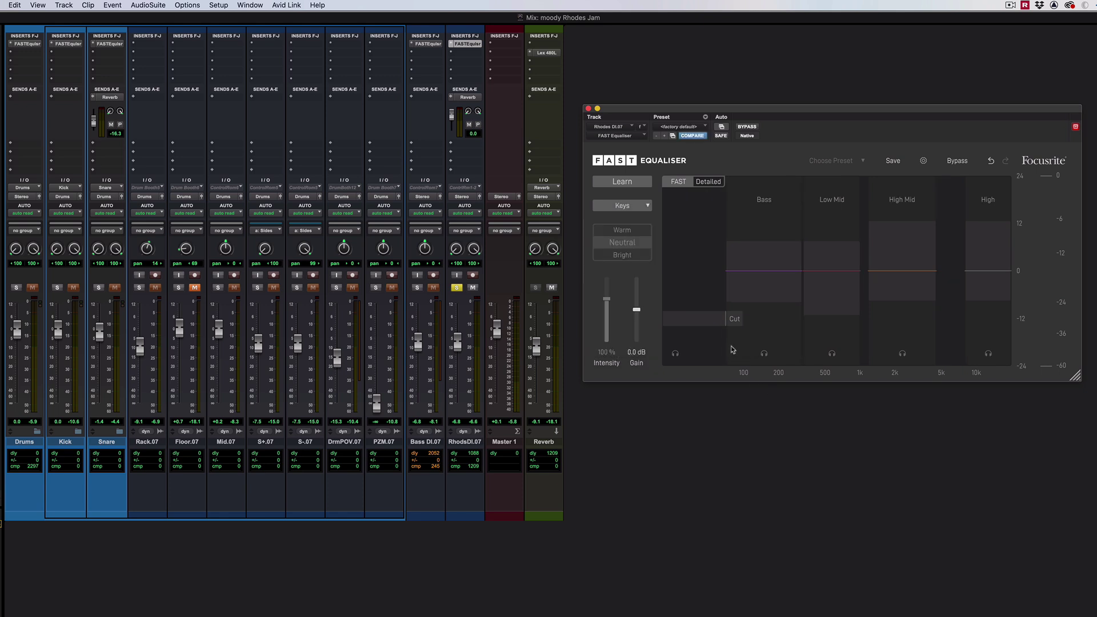
# Learn a Keys curve during Rhodes playback, then A/B the bypass twice, leaving it active
pyautogui.click(609, 179)
pyautogui.press('space')
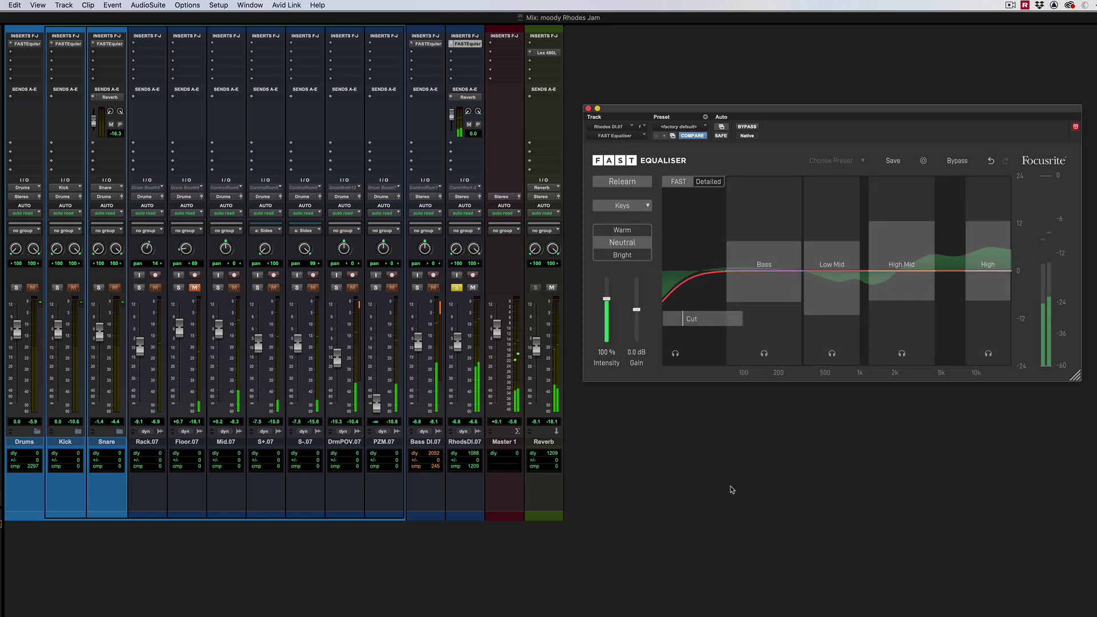
pyautogui.click(746, 127)
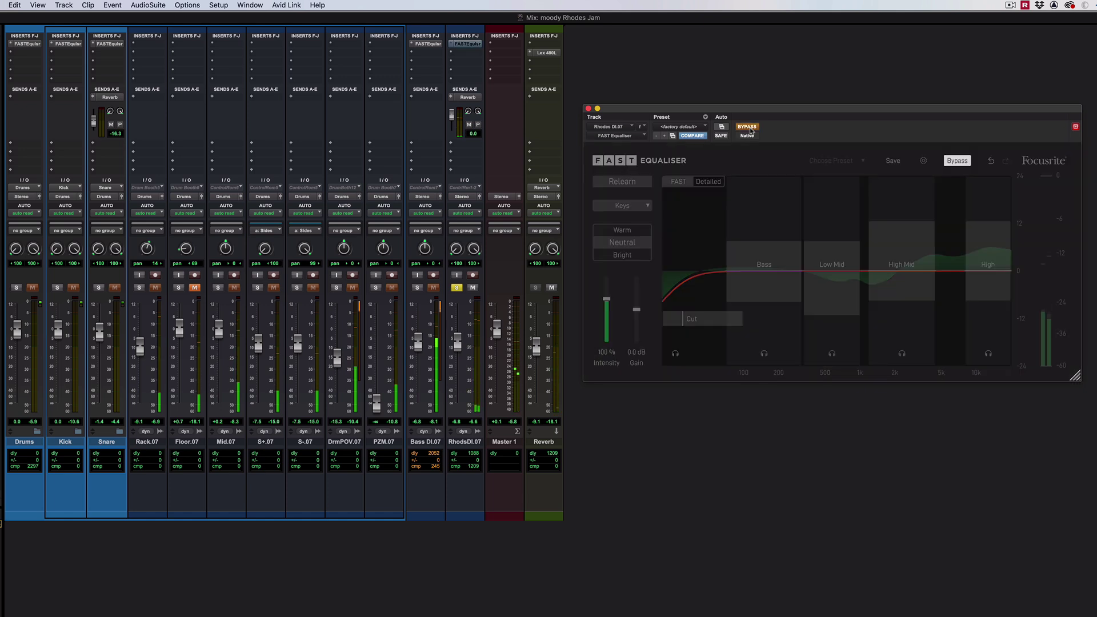
pyautogui.click(748, 127)
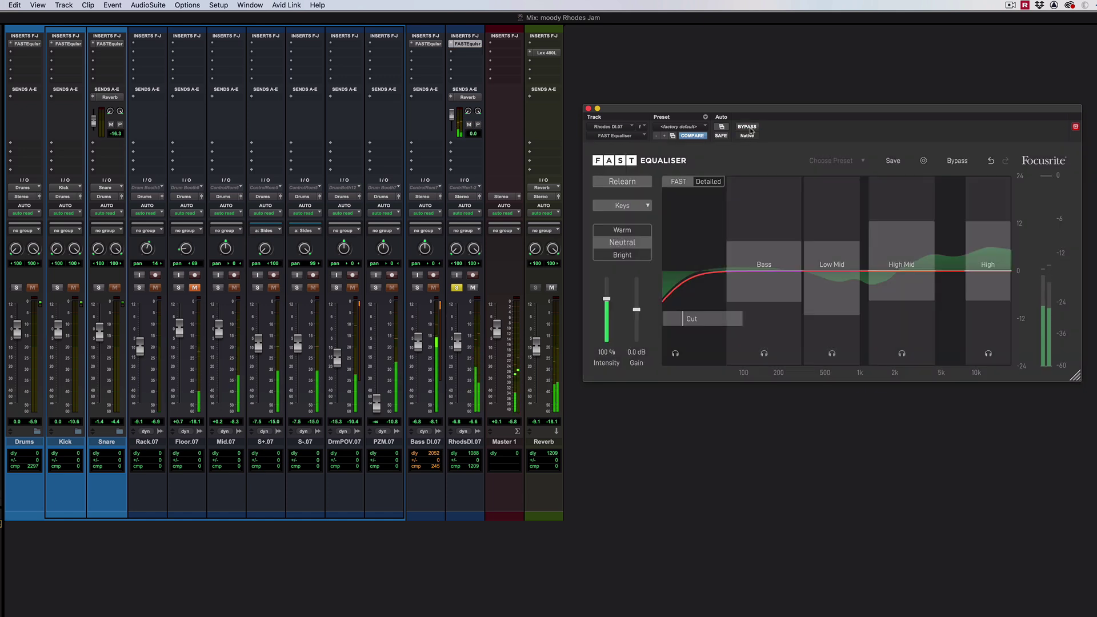
pyautogui.click(748, 126)
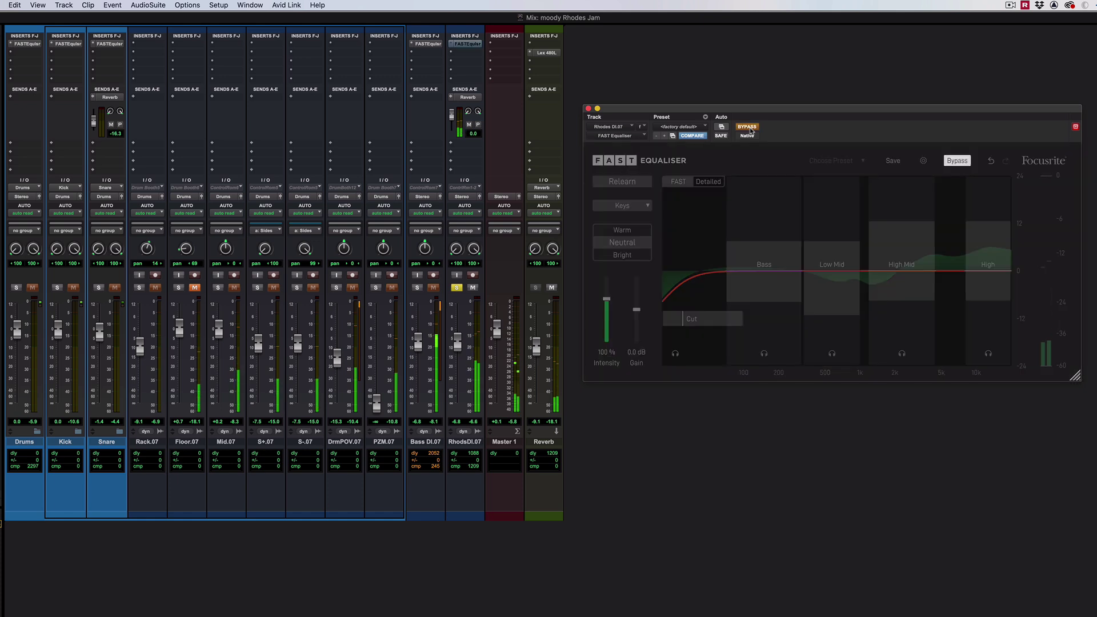
pyautogui.click(748, 127)
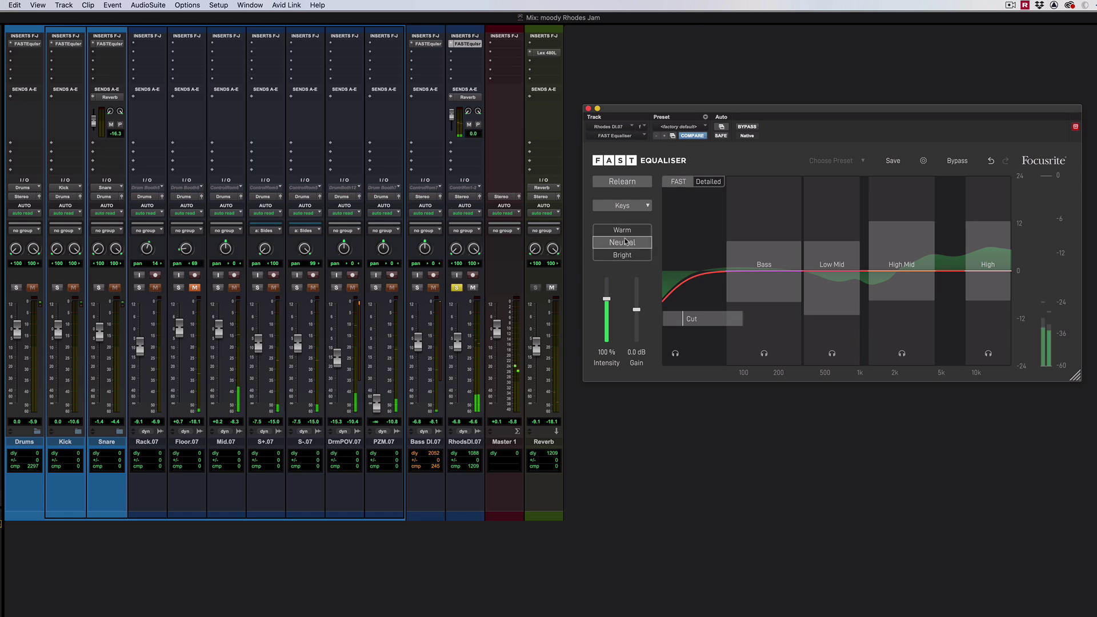
pyautogui.click(626, 256)
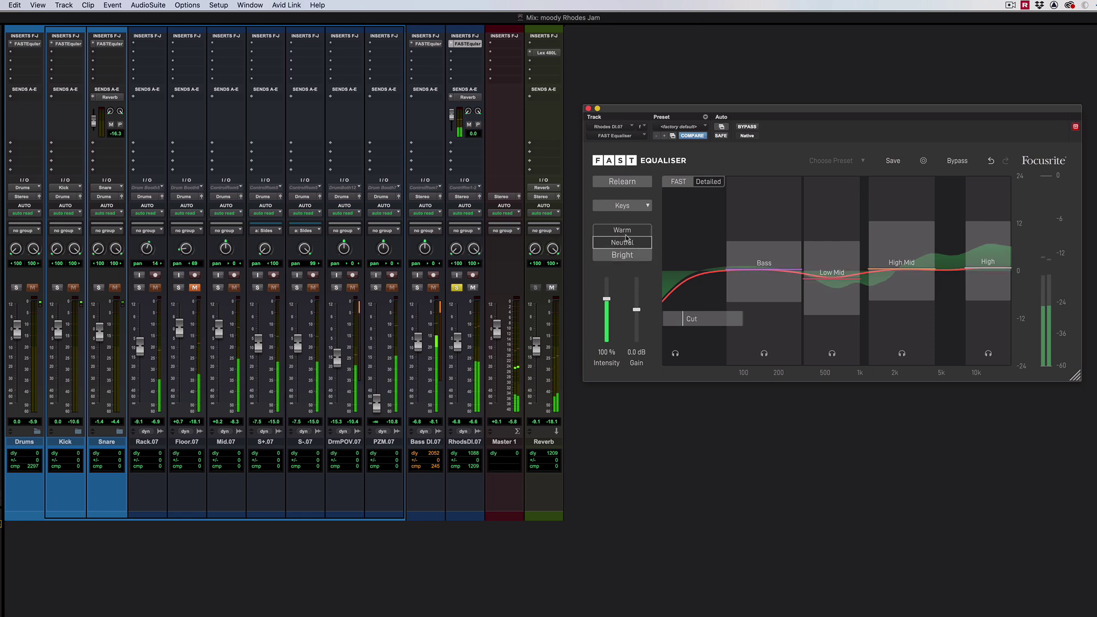
pyautogui.click(626, 231)
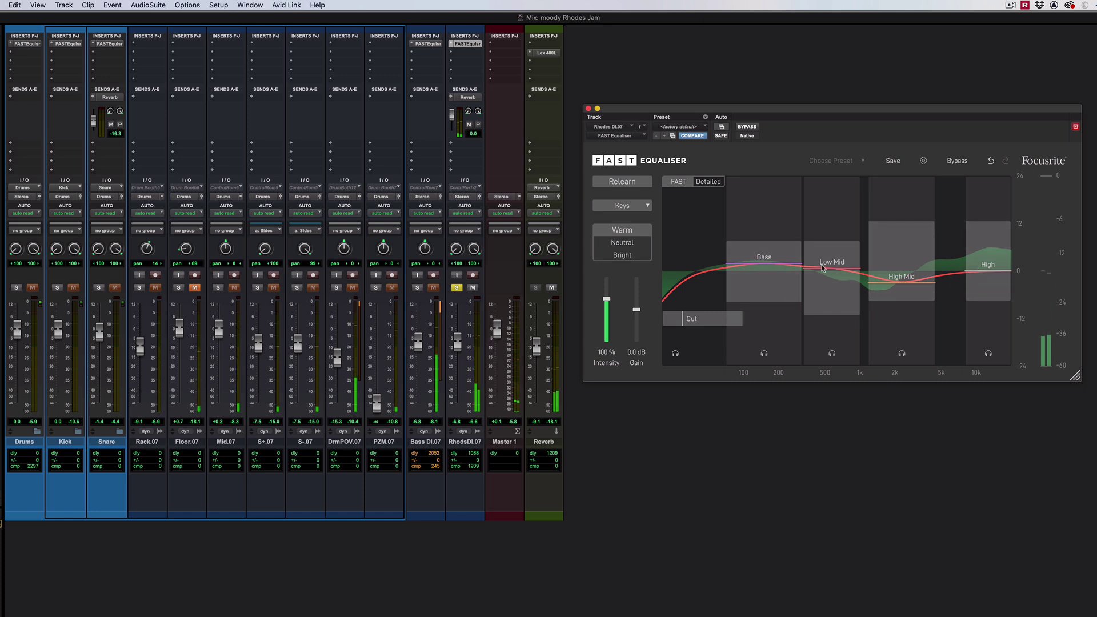
pyautogui.click(634, 255)
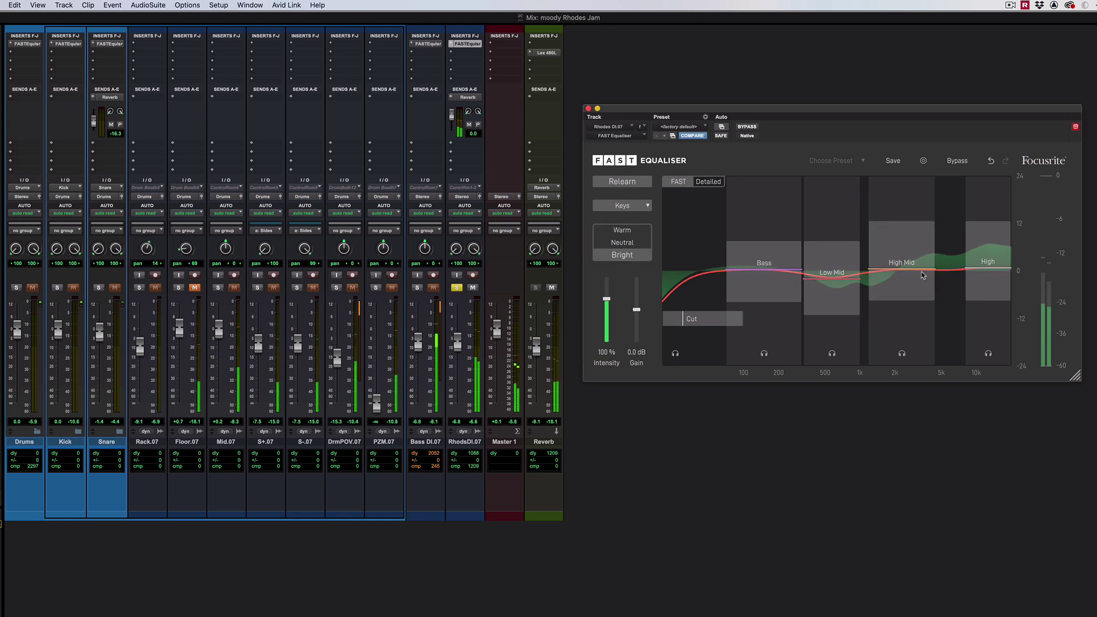
pyautogui.click(623, 230)
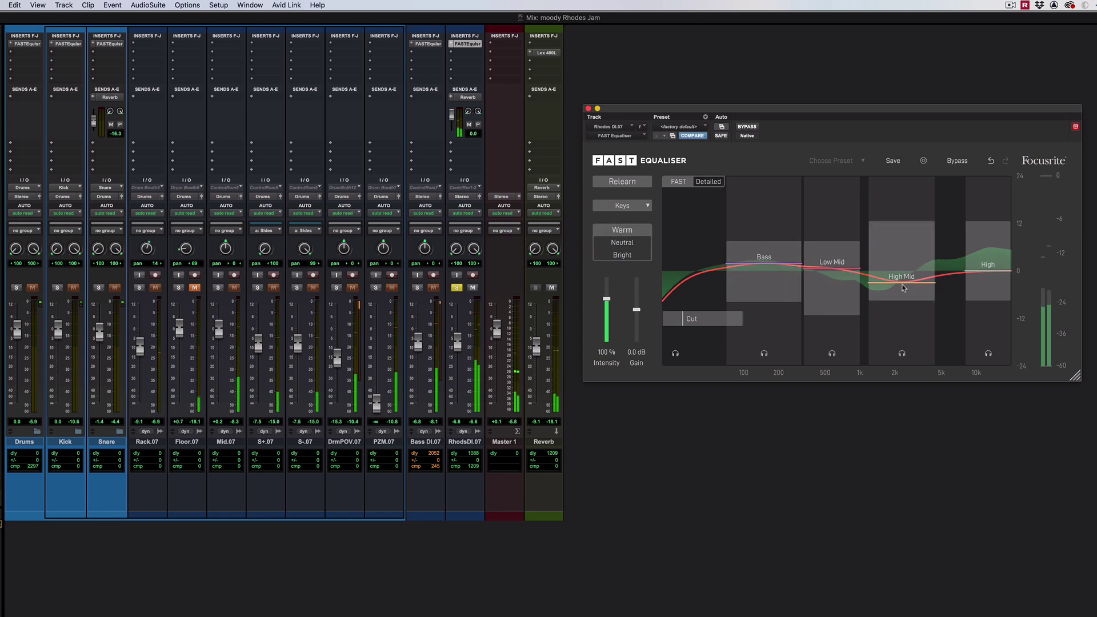
pyautogui.click(628, 243)
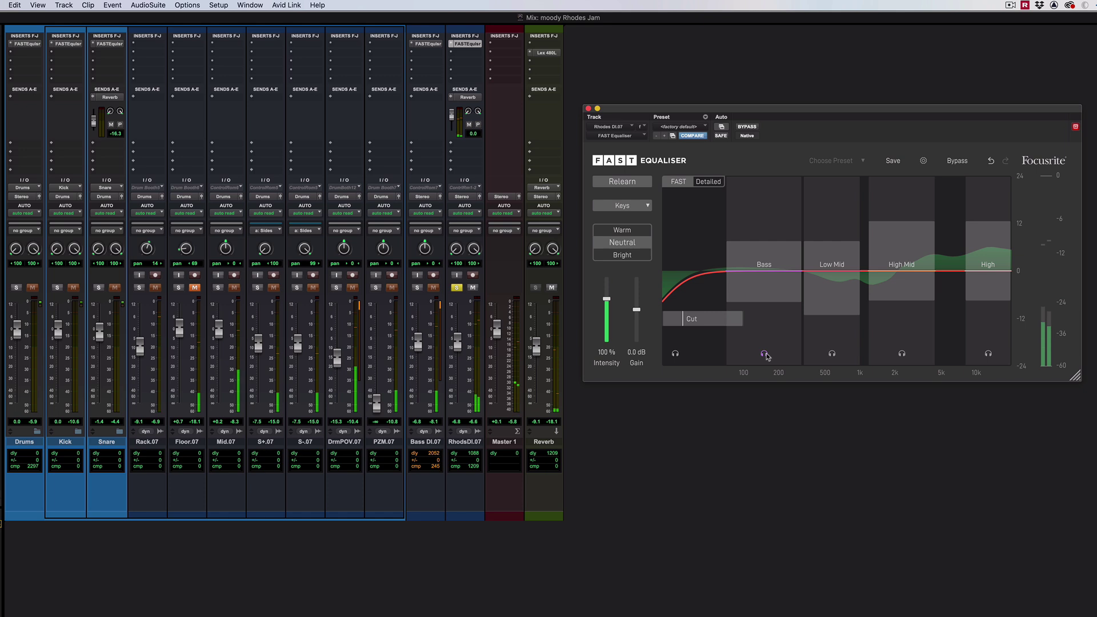
# Lift Bass and Low Mid gains, set High Mid slightly below 0 dB, and set Intensity to 111%
pyautogui.moveTo(763, 271); pyautogui.dragTo(763, 260)
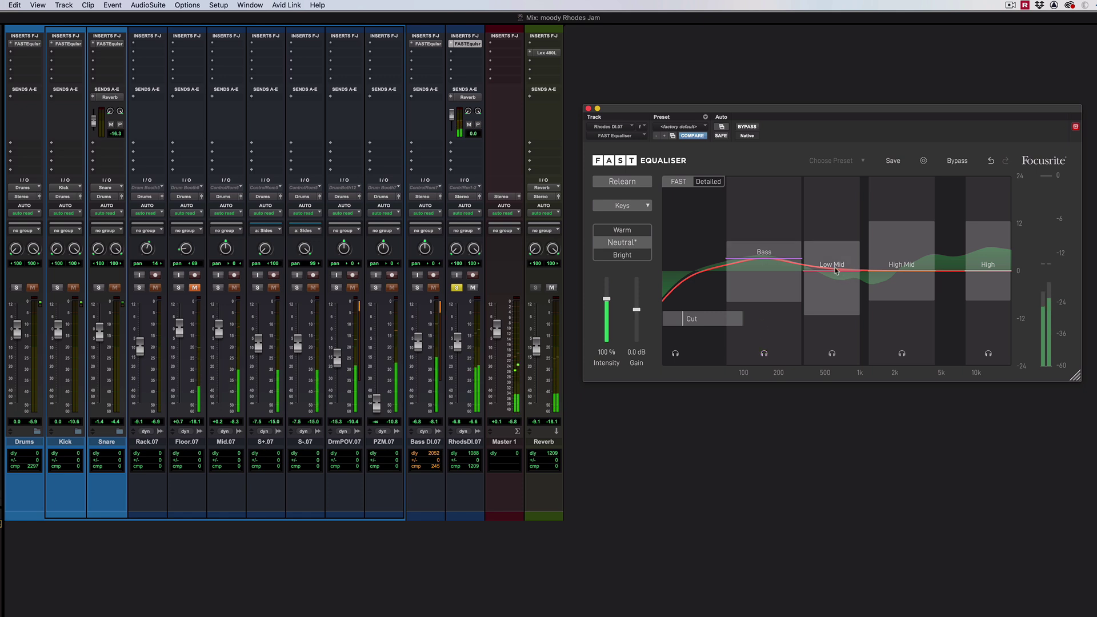
pyautogui.moveTo(836, 270); pyautogui.dragTo(837, 262)
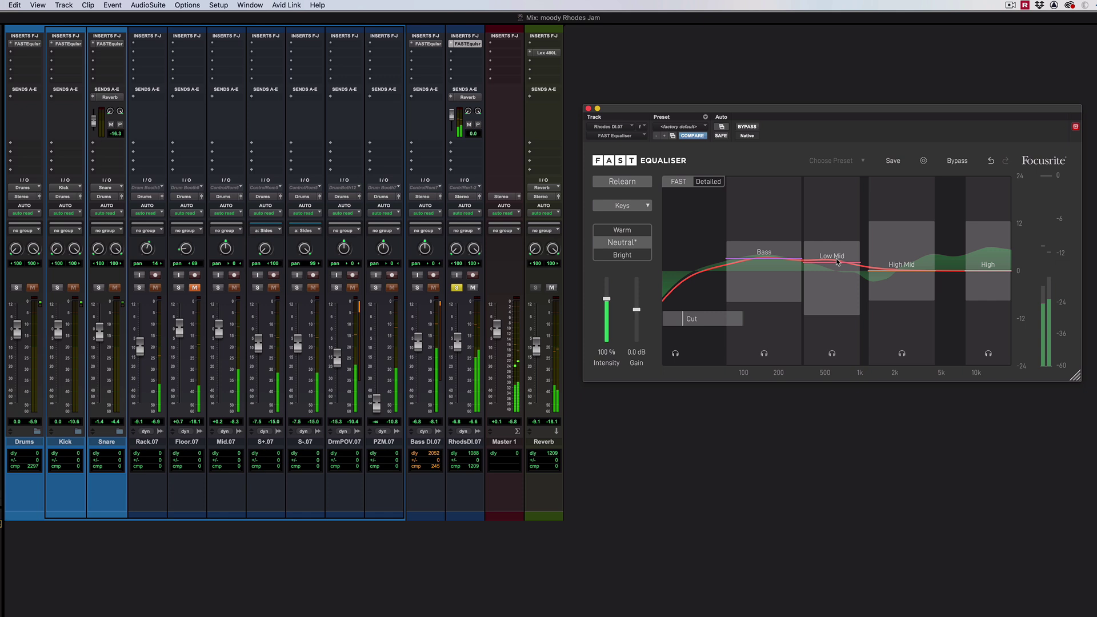
pyautogui.moveTo(898, 267)
pyautogui.mouseDown()
pyautogui.moveTo(901, 248)
pyautogui.moveTo(900, 271)
pyautogui.mouseUp()
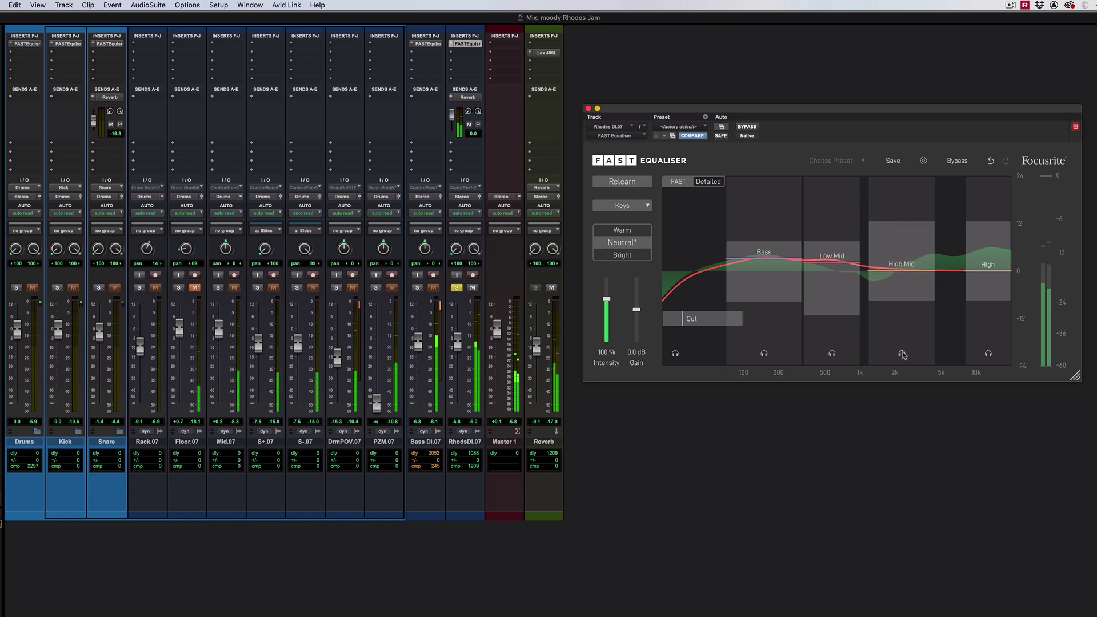
pyautogui.click(901, 353)
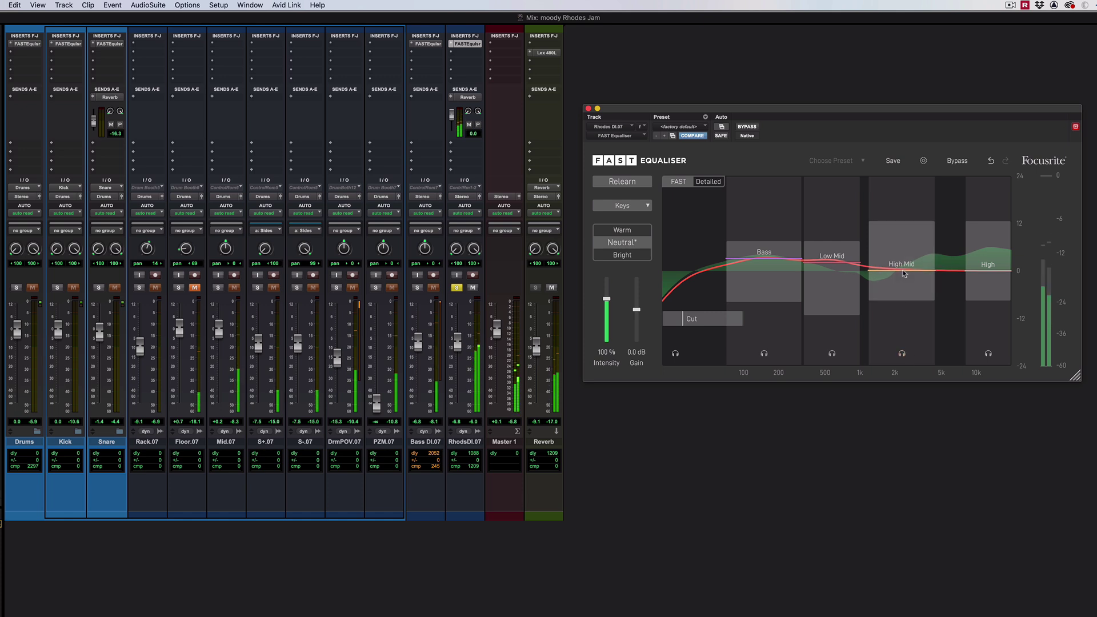
pyautogui.moveTo(905, 273); pyautogui.dragTo(903, 279)
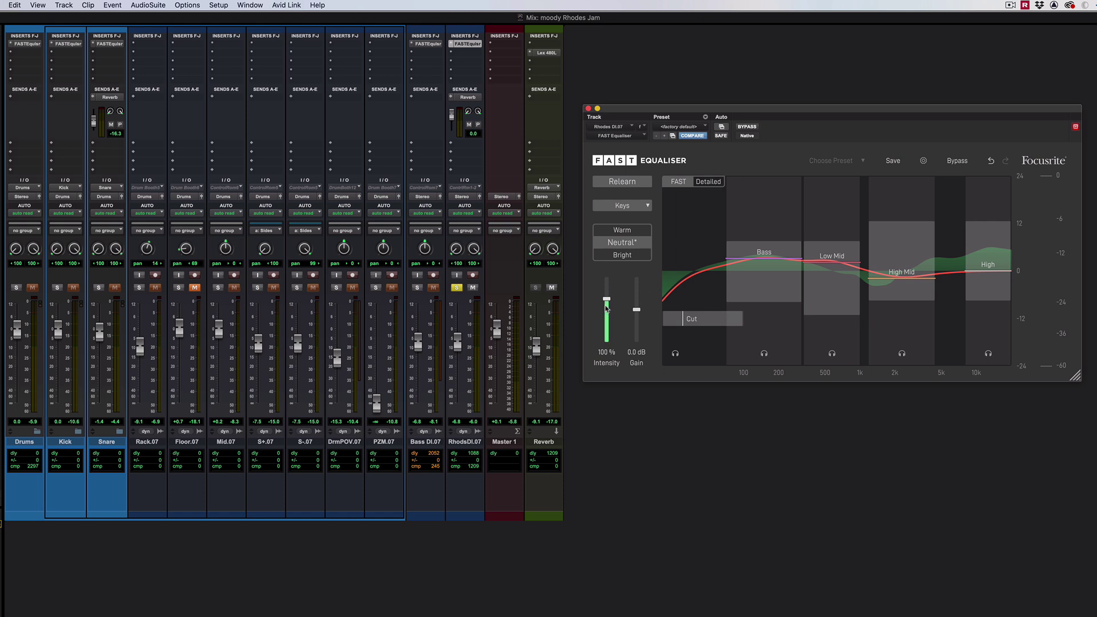
pyautogui.moveTo(606, 309)
pyautogui.mouseDown()
pyautogui.moveTo(608, 325)
pyautogui.moveTo(609, 285)
pyautogui.moveTo(607, 317)
pyautogui.moveTo(608, 297)
pyautogui.mouseUp()
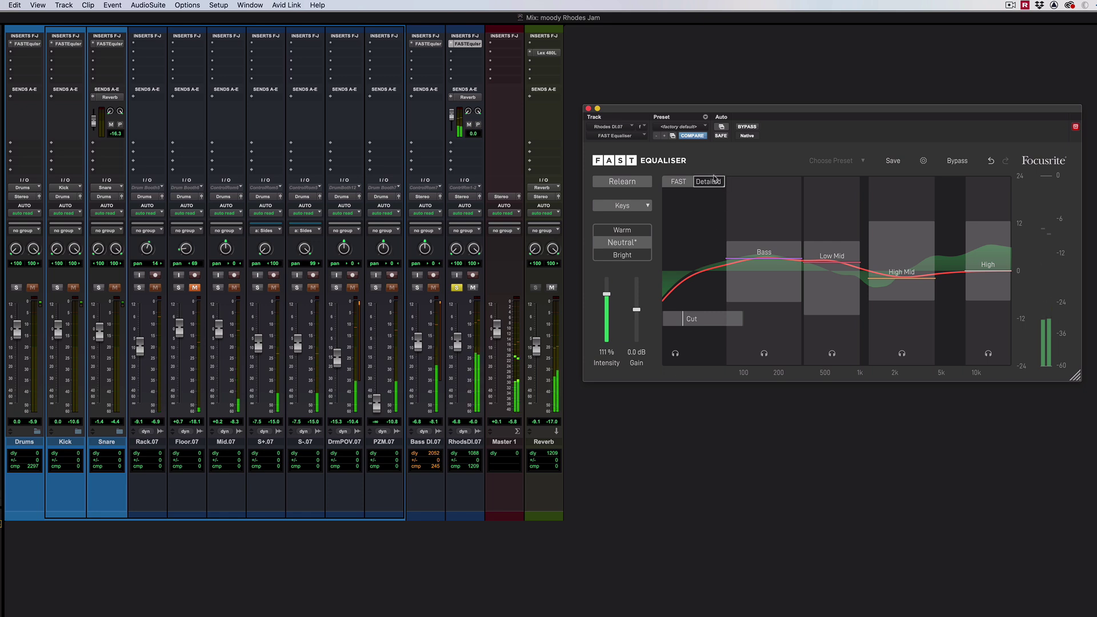
# Switch to the Detailed graph, toggle the analyser during playback, and keep the High band as High Shelf
pyautogui.click(713, 180)
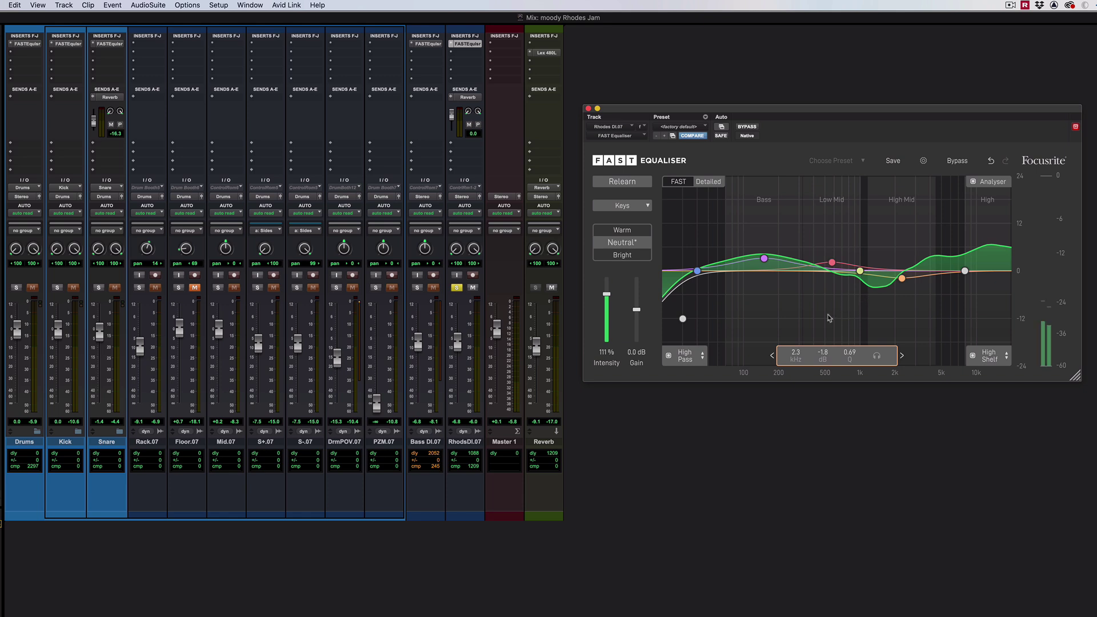
pyautogui.press('space')
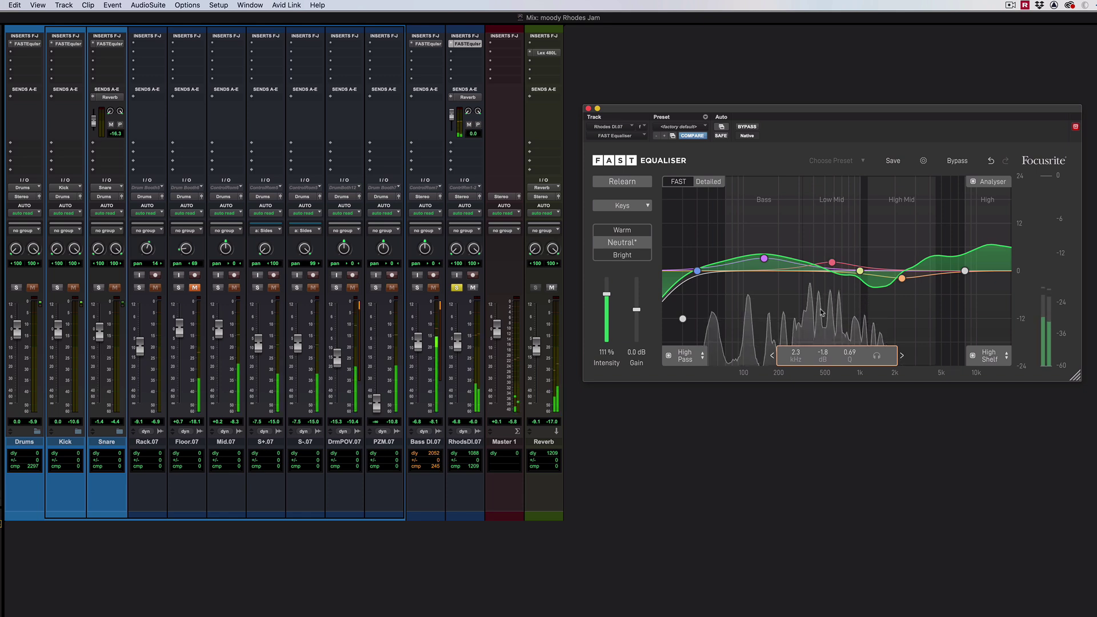
pyautogui.click(974, 183)
pyautogui.click(974, 183)
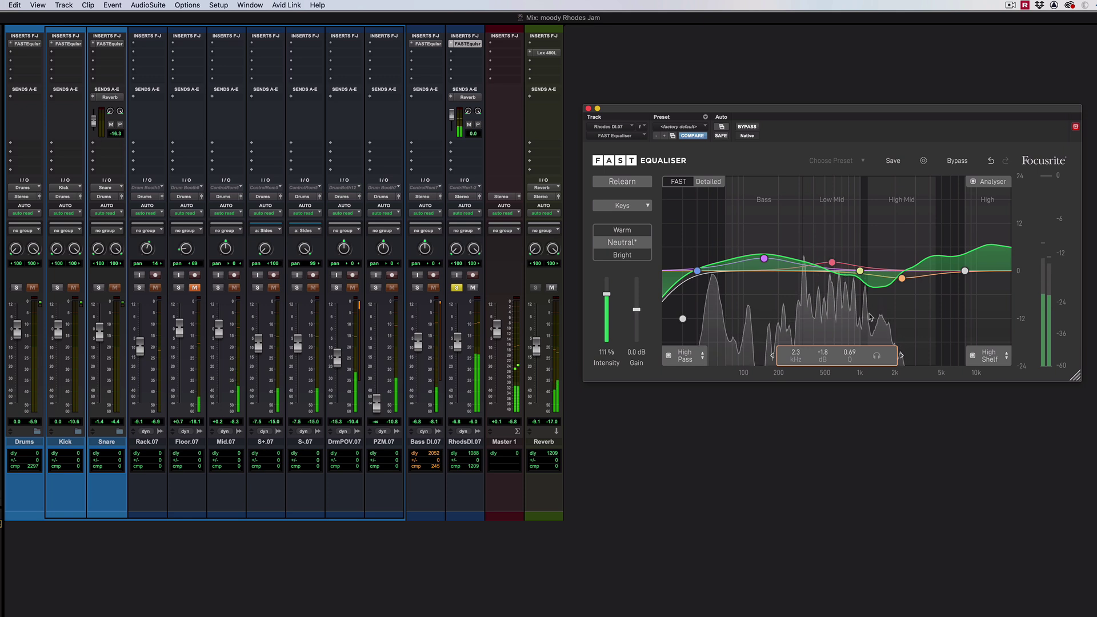
pyautogui.press('space')
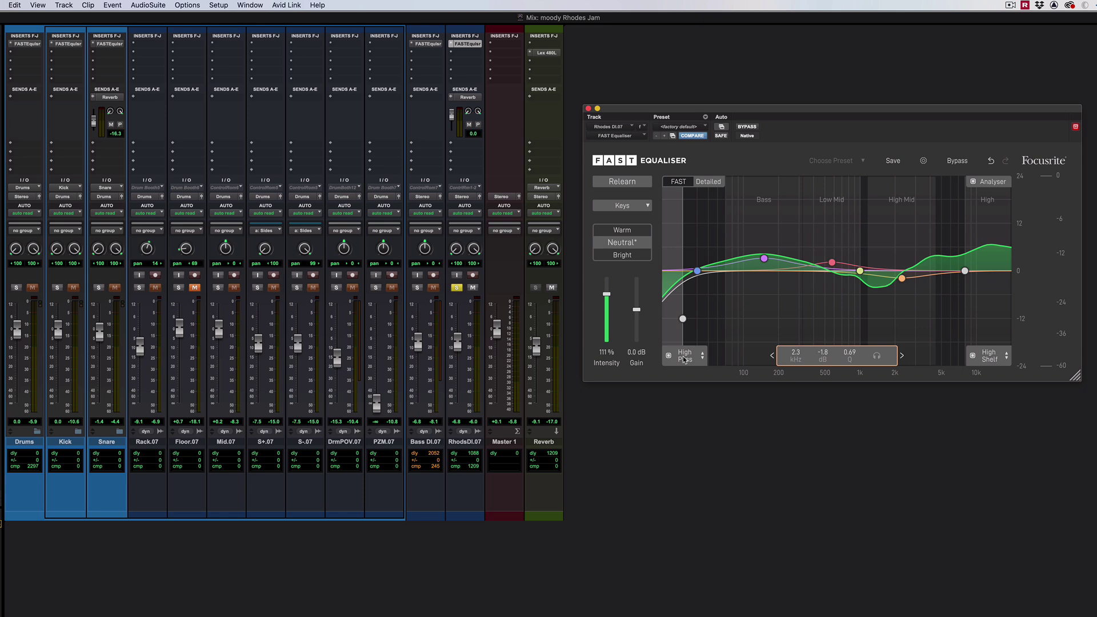
pyautogui.click(989, 358)
pyautogui.click(989, 358)
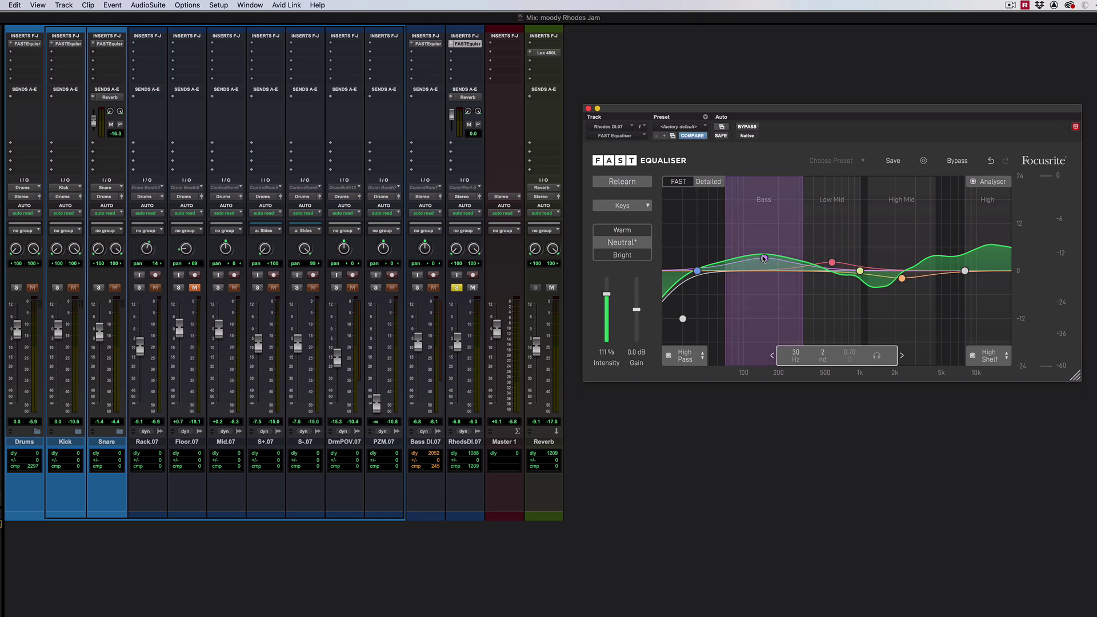
# Reset and re-boost the Bass node in Detailed view to 148 Hz, 3.3 dB, Q 0.60
pyautogui.moveTo(764, 258); pyautogui.dragTo(759, 242)
pyautogui.press('space')
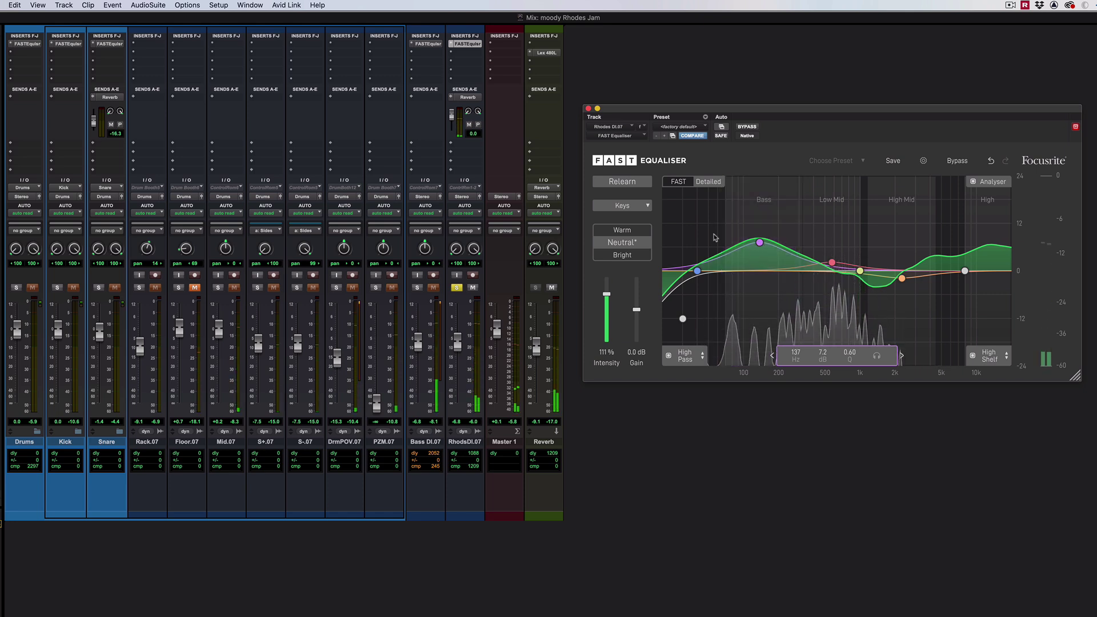
pyautogui.click(679, 183)
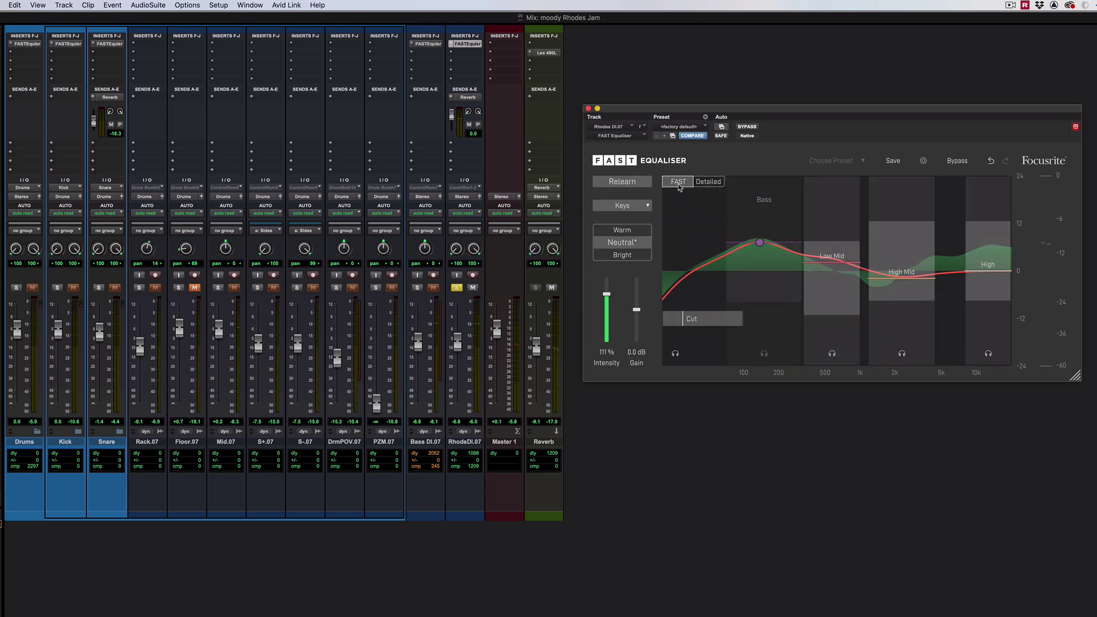
pyautogui.click(772, 243)
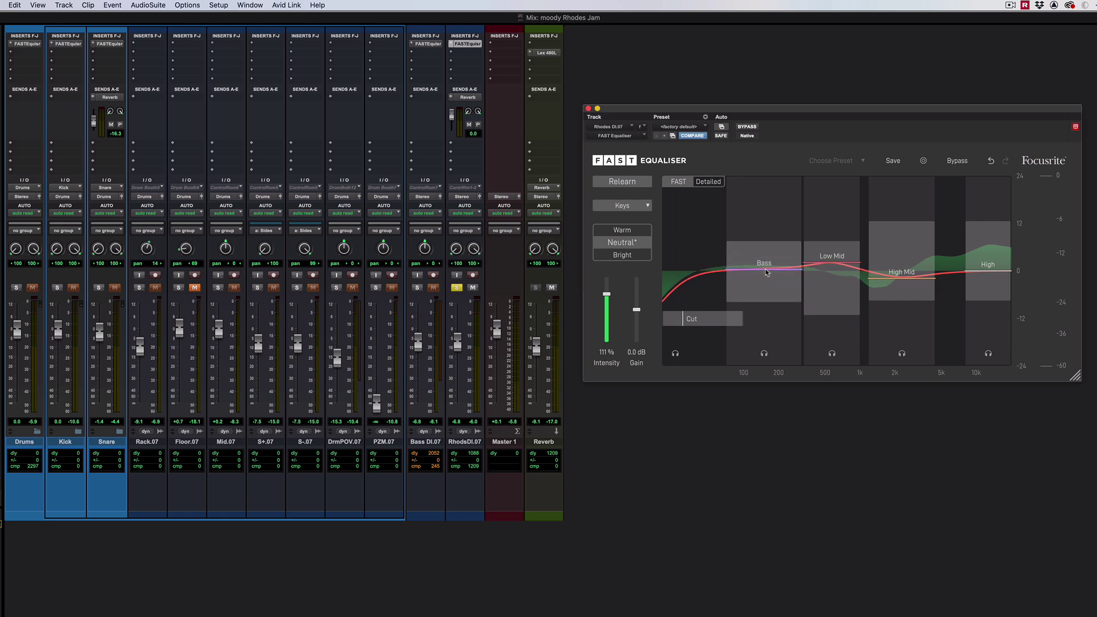
pyautogui.click(708, 181)
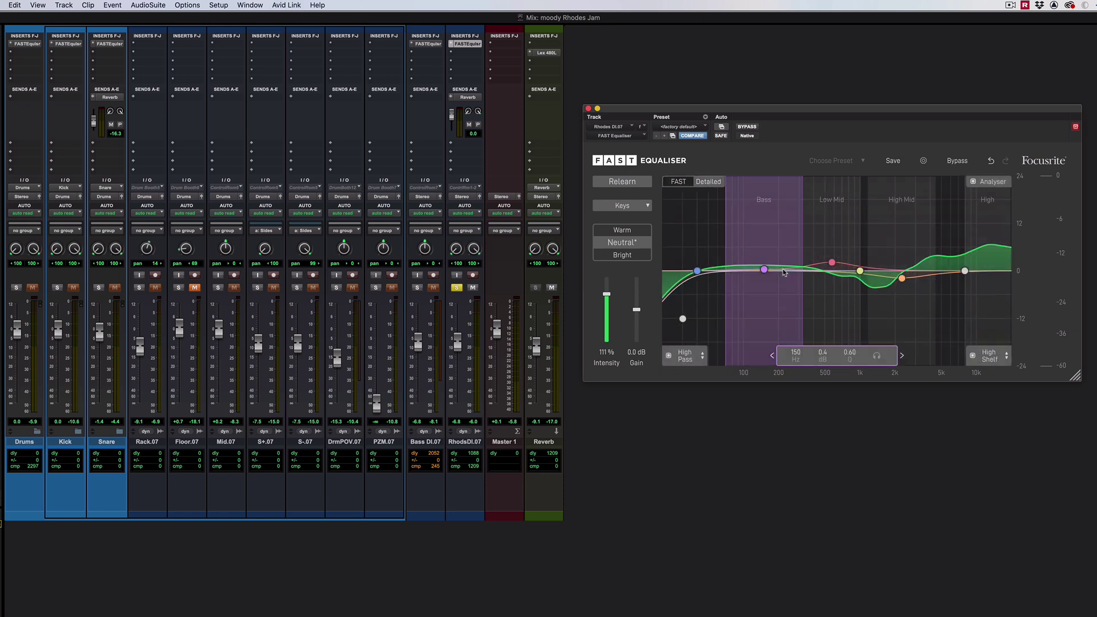
pyautogui.moveTo(763, 269)
pyautogui.mouseDown()
pyautogui.moveTo(761, 245)
pyautogui.moveTo(764, 260)
pyautogui.mouseUp()
pyautogui.press('space')
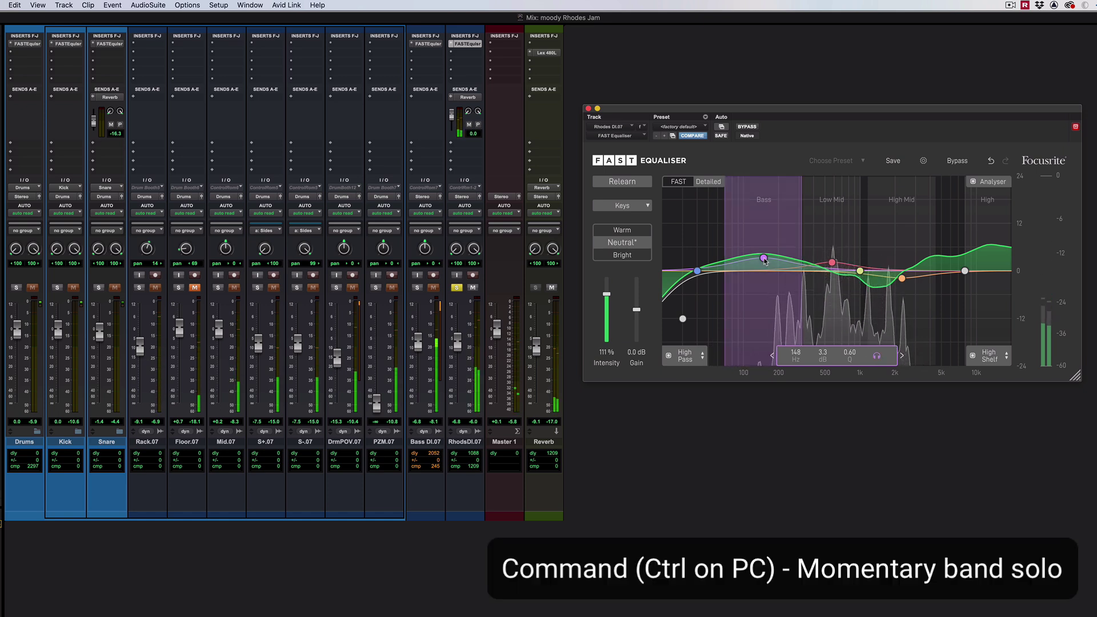
# Move the soloed Bass node to 140 Hz, then solo Low Mid and nudge it to 986 Hz
pyautogui.moveTo(765, 261); pyautogui.dragTo(761, 261)
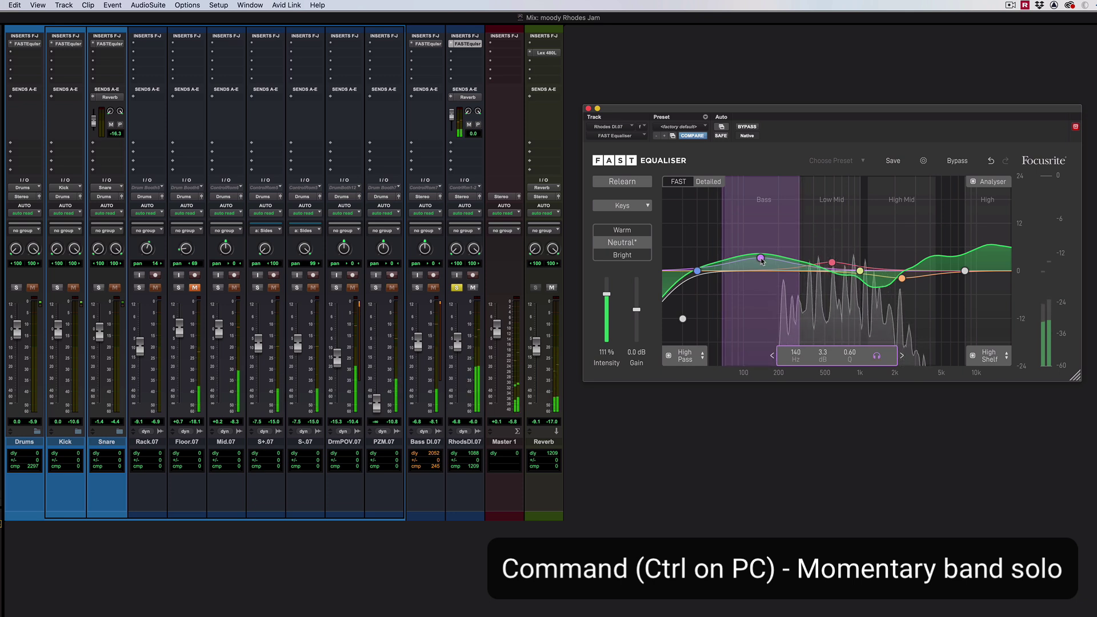
pyautogui.moveTo(861, 272)
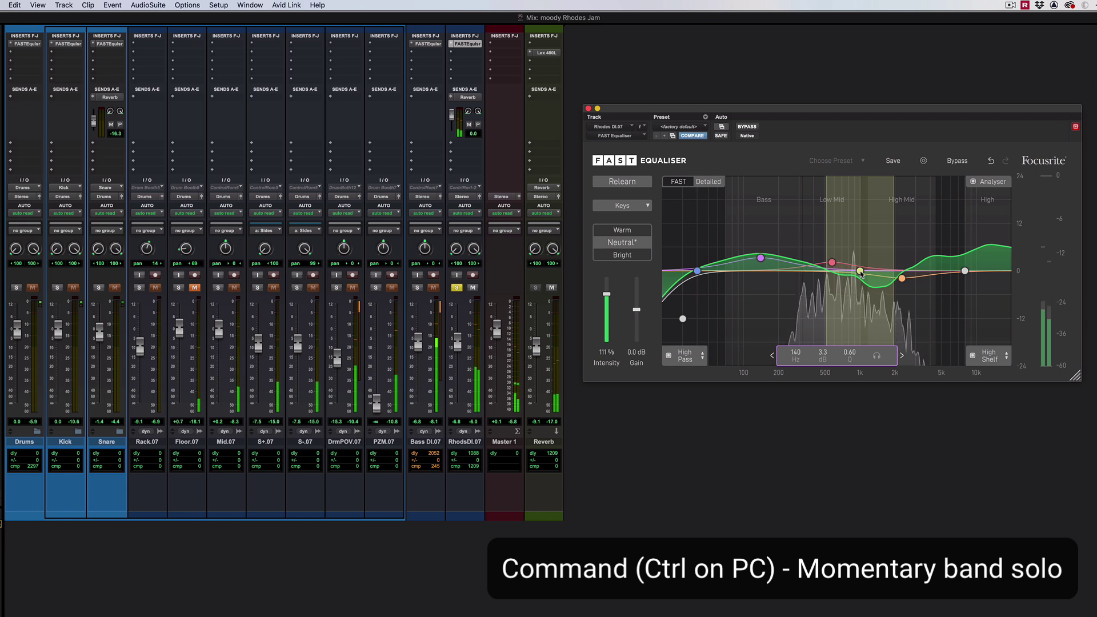
pyautogui.press('super')
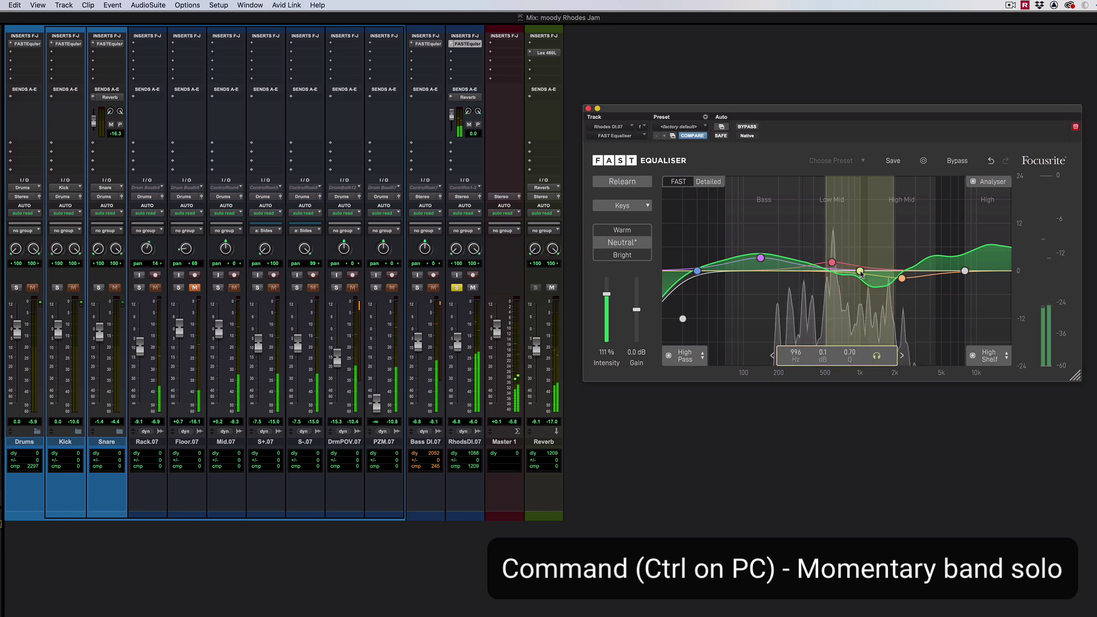
pyautogui.moveTo(860, 273); pyautogui.dragTo(859, 272)
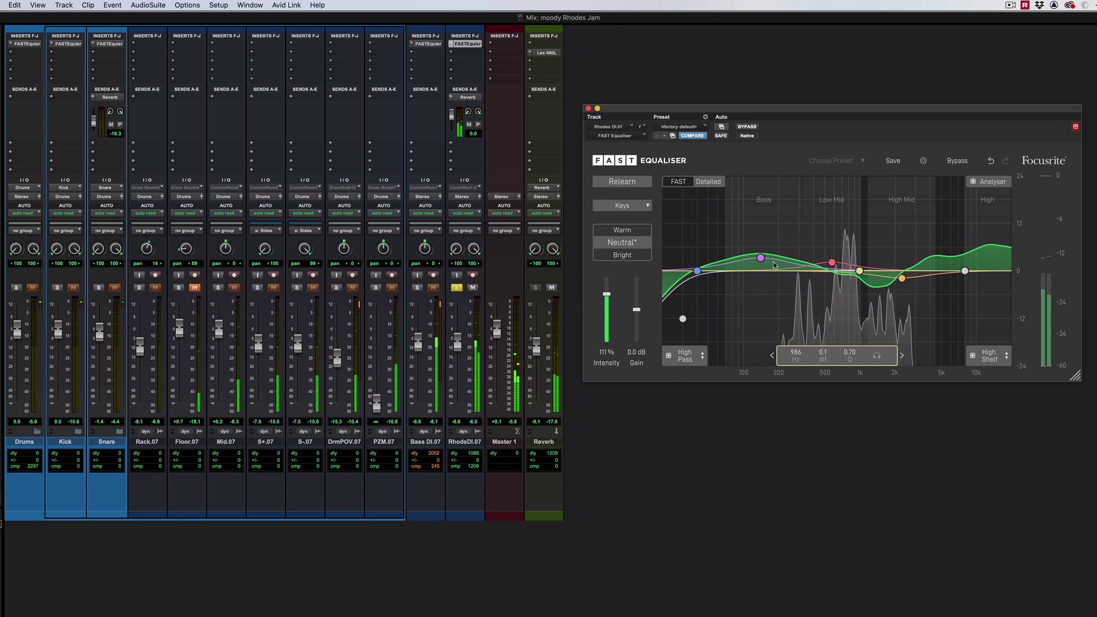
# Adjust the Bass band width, then settle it at 130 Hz, 3.1 dB, Q 0.91
pyautogui.moveTo(760, 259); pyautogui.dragTo(760, 247)
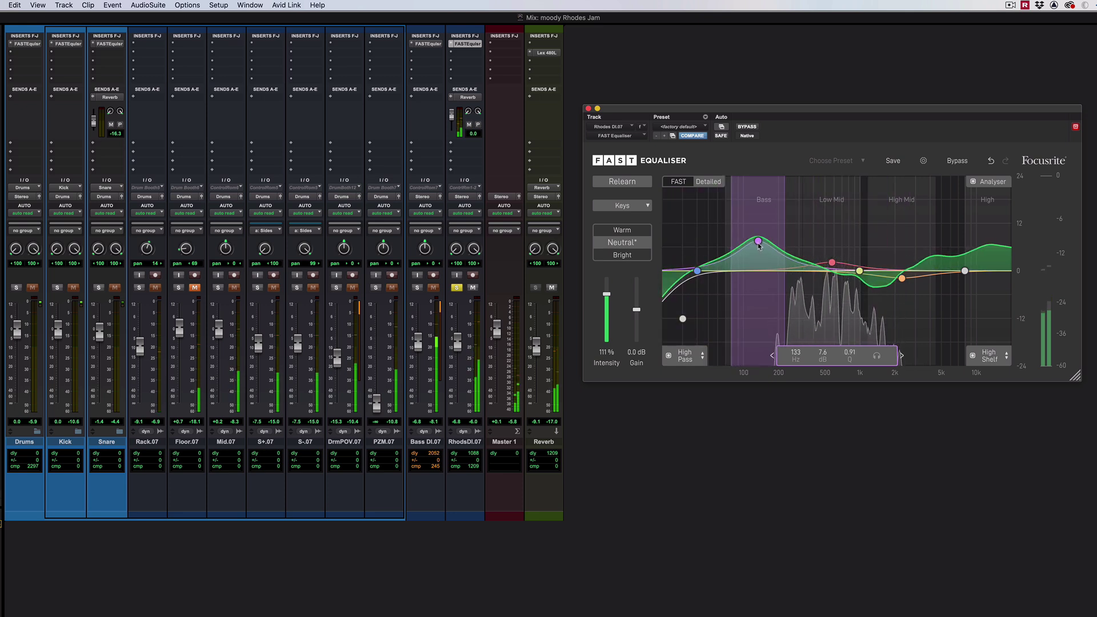
pyautogui.scroll(-6, 759, 246)
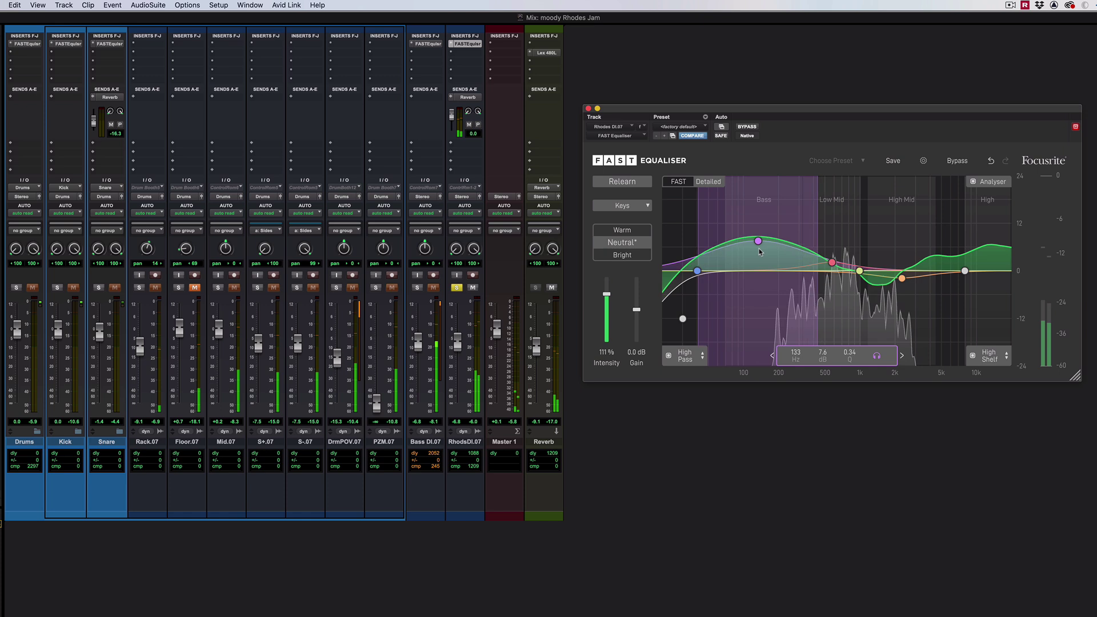
pyautogui.scroll(6, 759, 245)
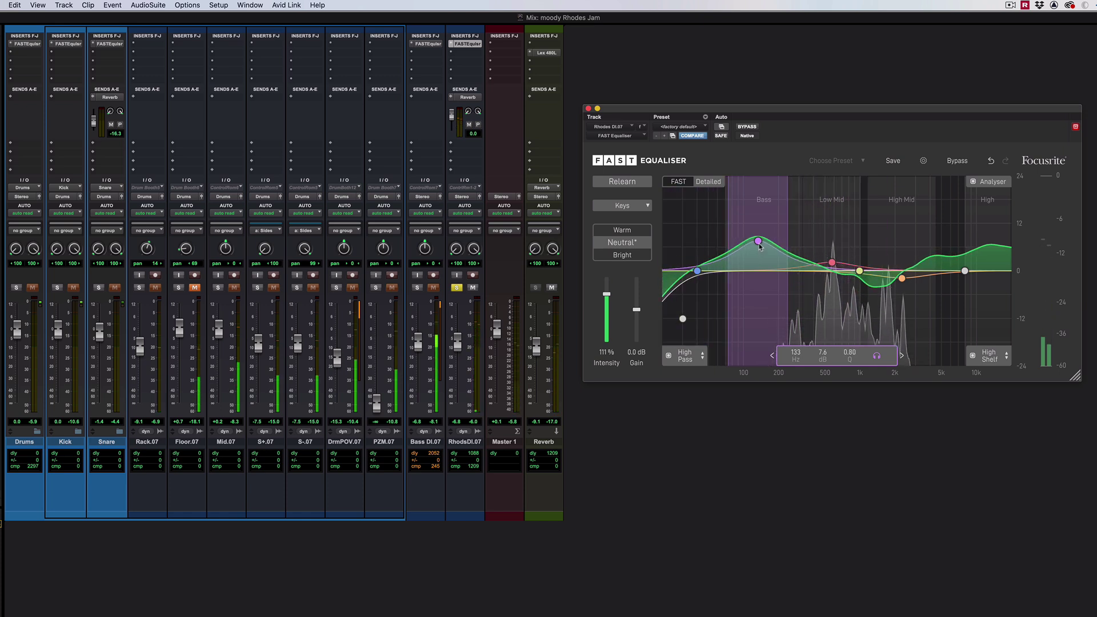
pyautogui.moveTo(760, 246)
pyautogui.mouseDown()
pyautogui.moveTo(768, 268)
pyautogui.moveTo(747, 238)
pyautogui.moveTo(744, 268)
pyautogui.moveTo(730, 231)
pyautogui.moveTo(756, 258)
pyautogui.moveTo(755, 237)
pyautogui.moveTo(757, 290)
pyautogui.moveTo(757, 259)
pyautogui.mouseUp()
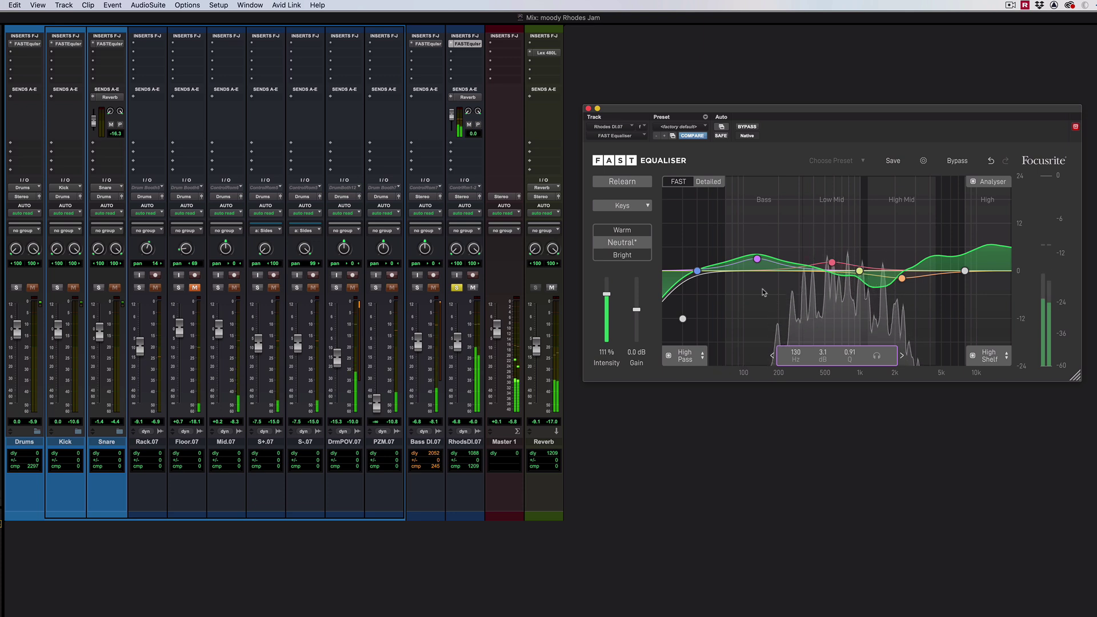